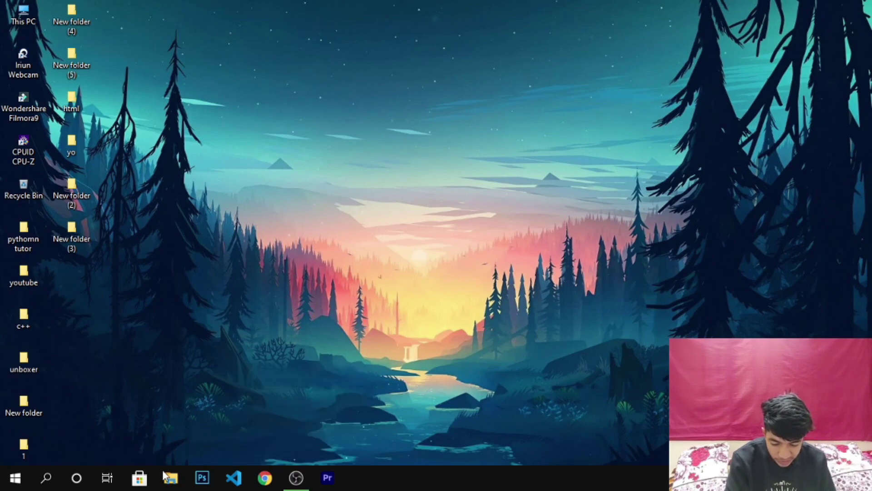
# - Launch Premiere Pro 2020 and bring up the System Compatibility Report warning about the Intel HD Graphics 4000 driver
pyautogui.click(327, 477)
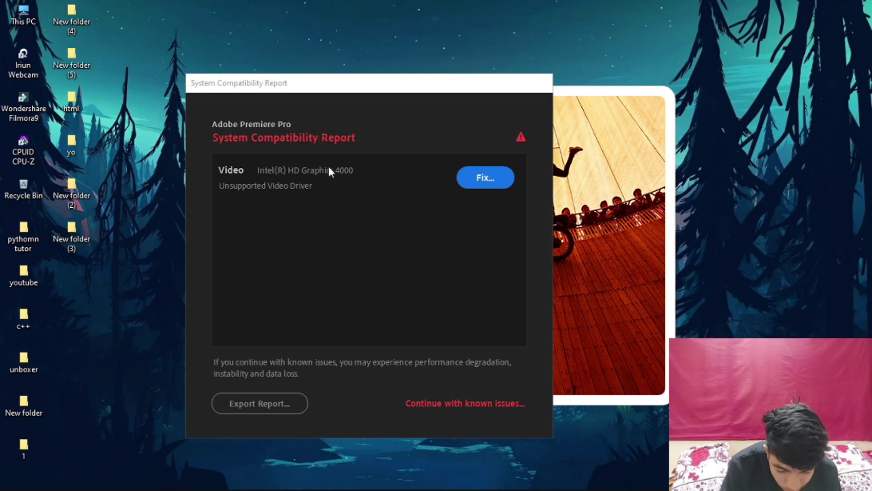
pyautogui.click(352, 144)
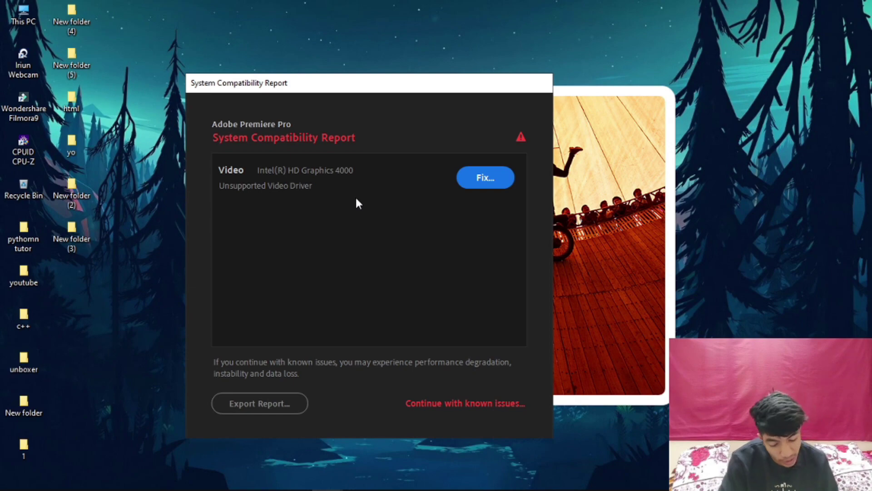
pyautogui.click(498, 188)
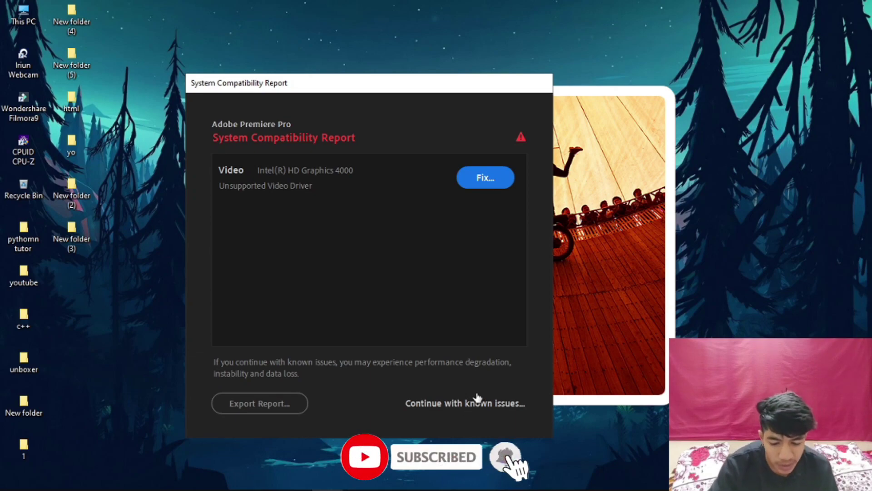
pyautogui.click(475, 403)
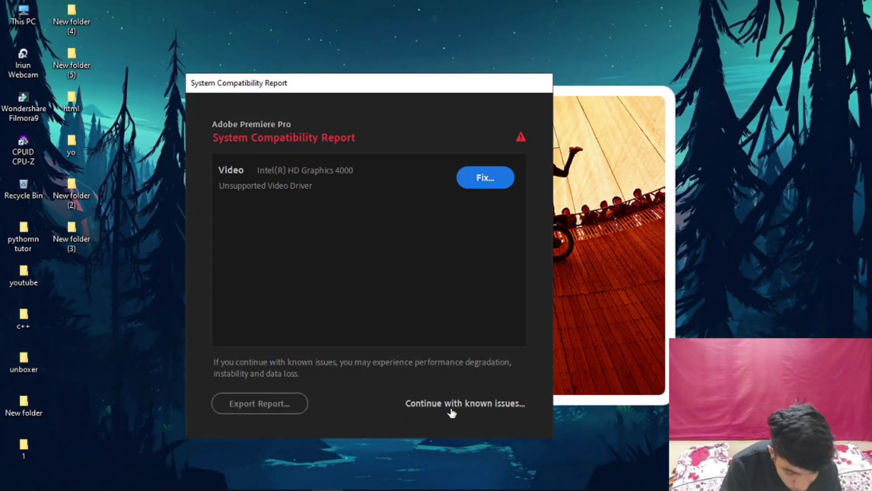
# - Continue with known issues, then open the recent project negi from the Home screen
pyautogui.click(450, 406)
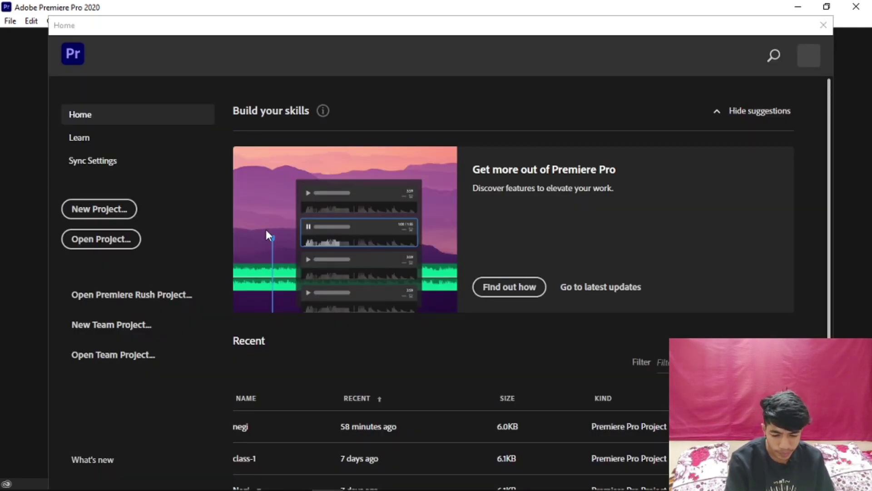
pyautogui.moveTo(315, 27); pyautogui.dragTo(285, 12)
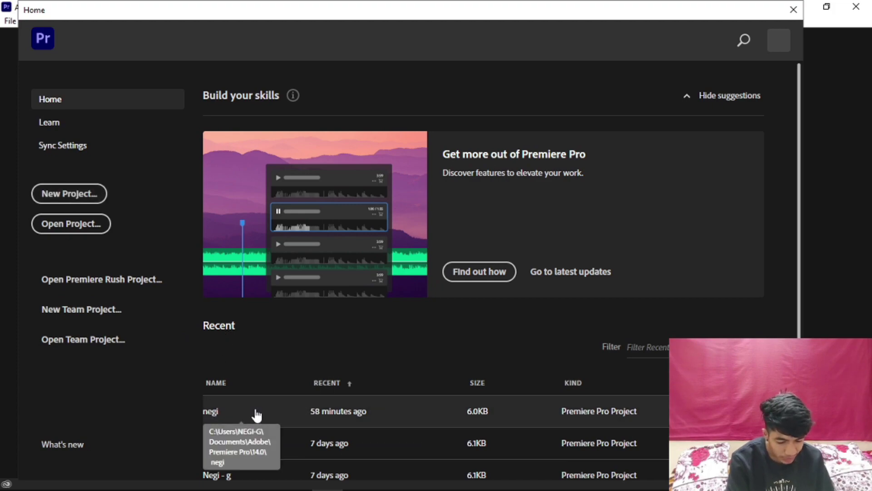
pyautogui.click(235, 411)
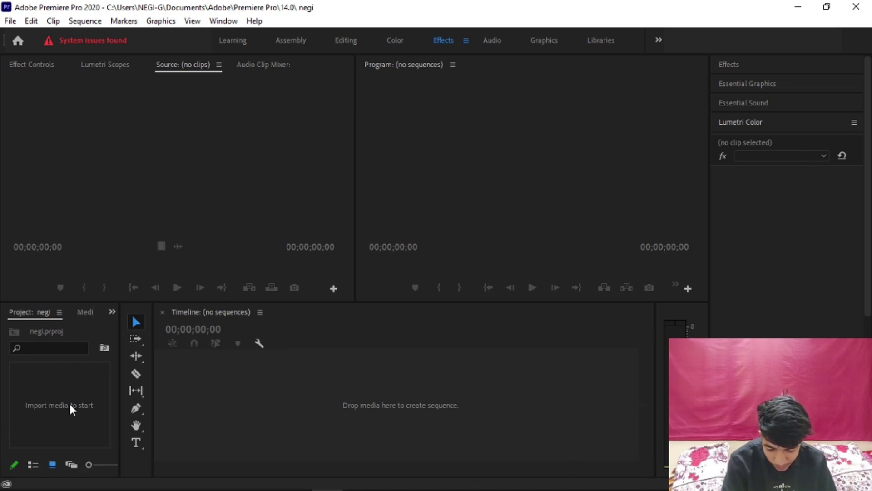
# - Turn off 'Show system compatibility issues at startup' in Edit > Preferences > General and confirm
pyautogui.click(30, 21)
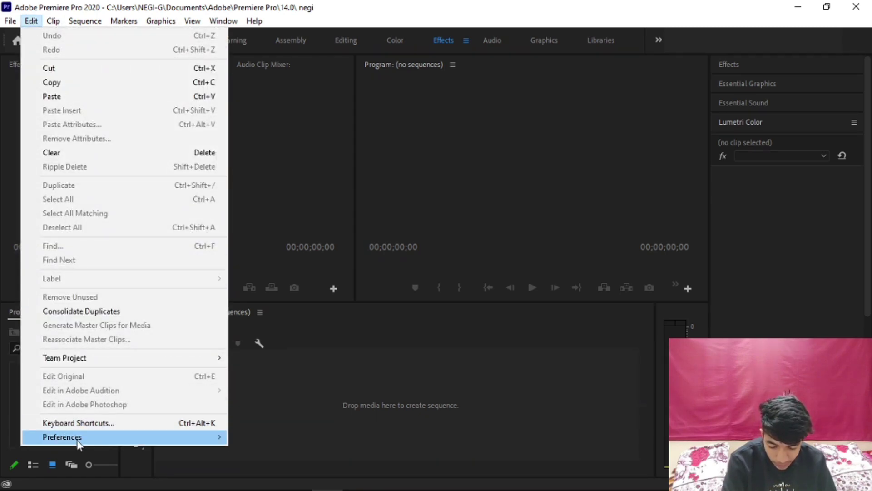
pyautogui.moveTo(77, 440)
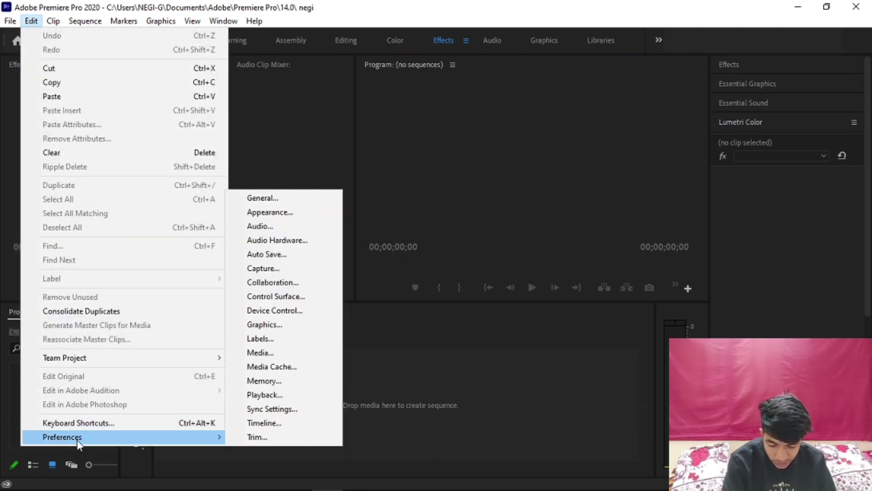
pyautogui.click(275, 200)
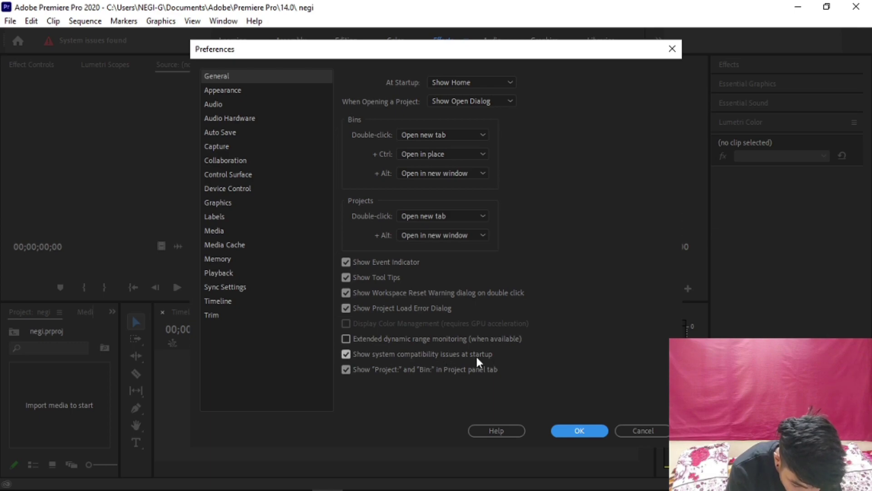
pyautogui.click(346, 354)
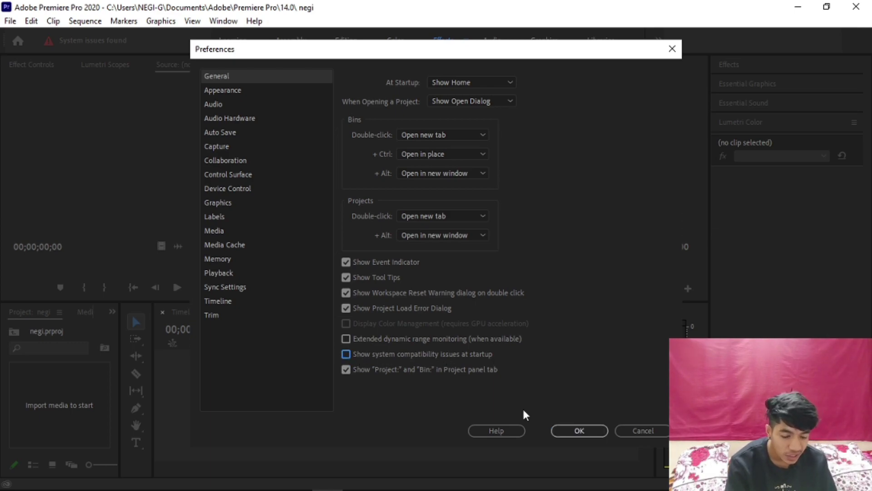
pyautogui.click(570, 429)
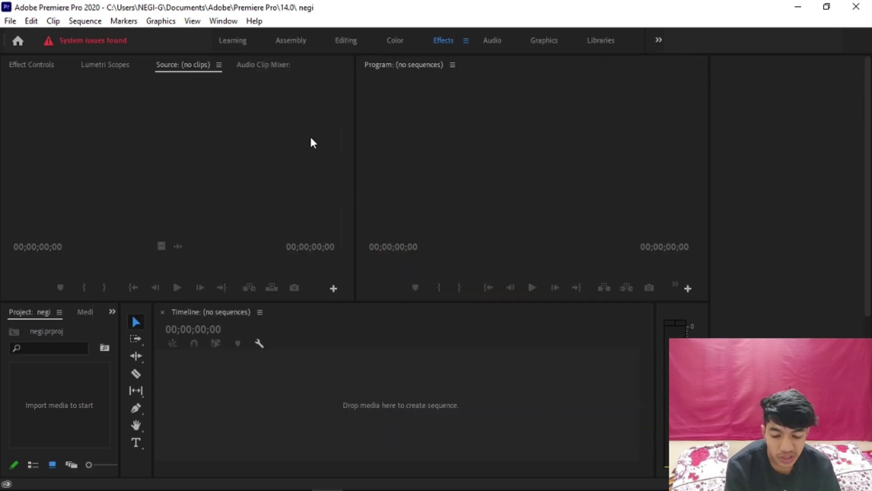
# - Open the debug console with Ctrl+F12, filter its entries for 'report', then close it
pyautogui.click(592, 119)
pyautogui.hotkey('ctrl', 'F12')
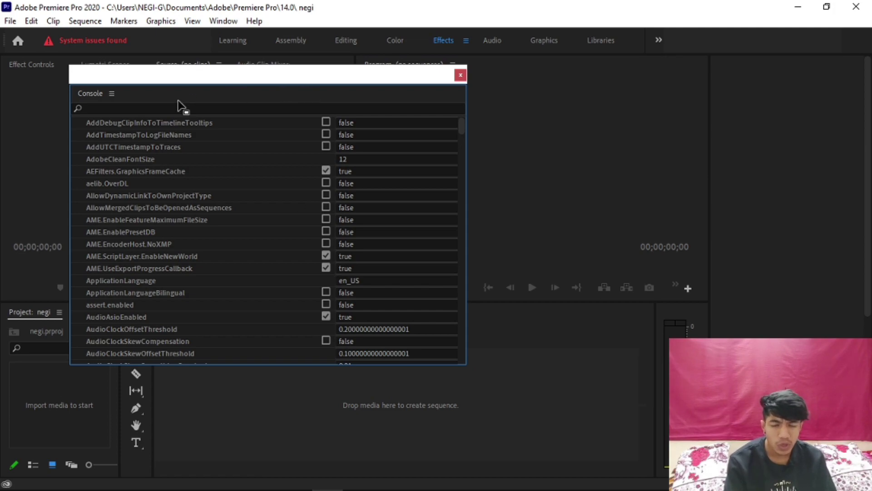
pyautogui.click(111, 91)
pyautogui.click(157, 169)
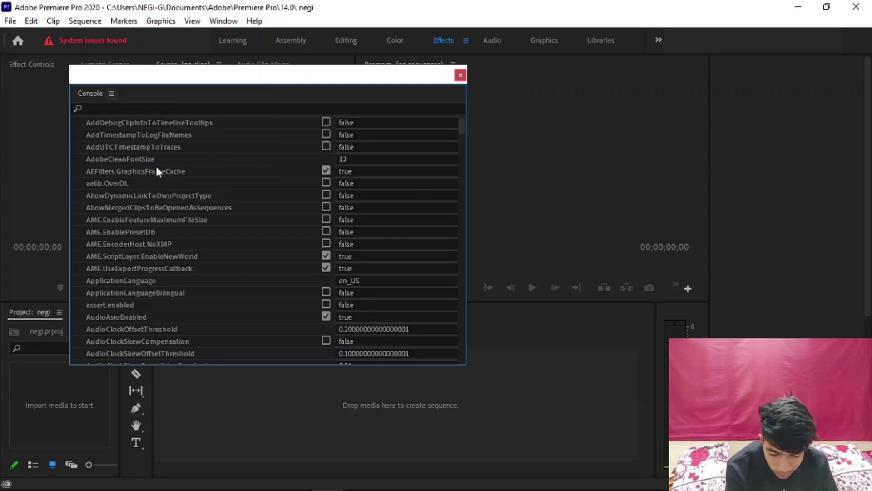
pyautogui.scroll(-15, 163, 150)
pyautogui.scroll(15, 160, 127)
pyautogui.click(139, 108)
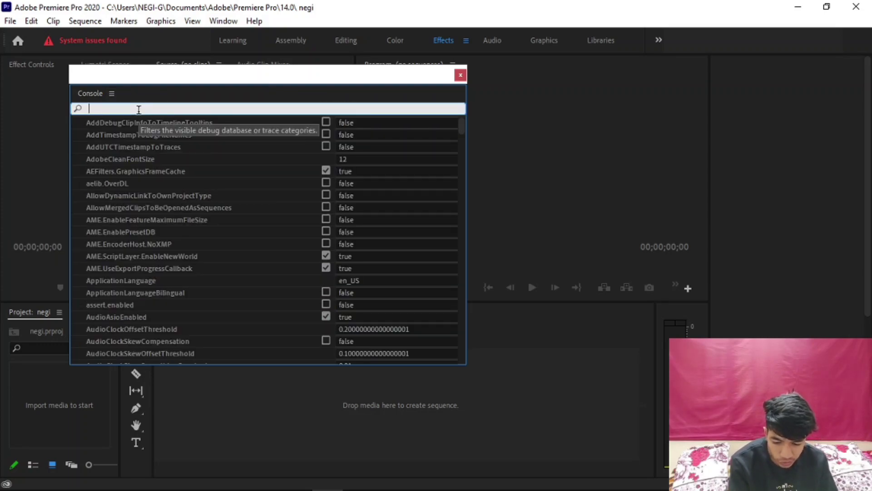
pyautogui.write('report')
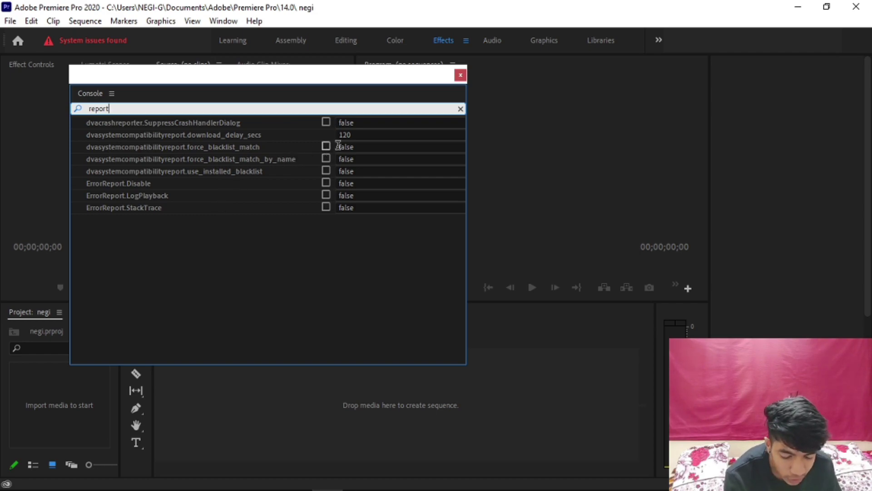
pyautogui.click(459, 76)
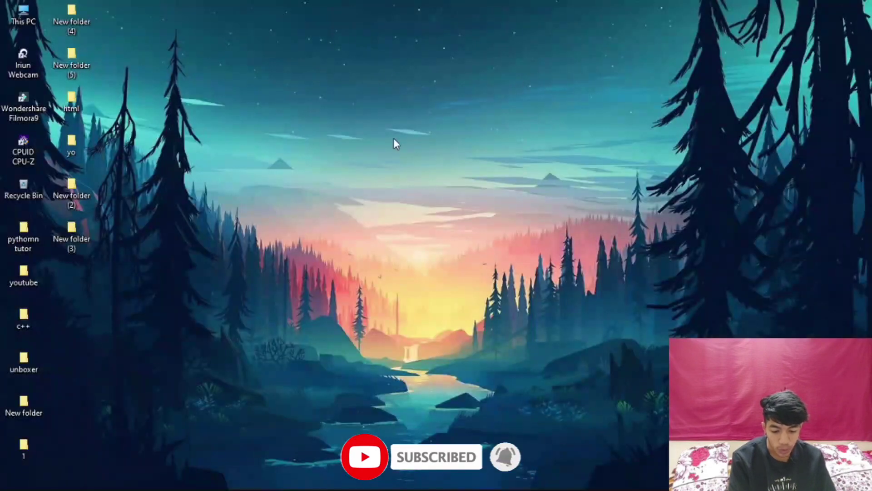
# - Refresh the desktop three times, then relaunch Premiere Pro 2020 from the taskbar
pyautogui.rightClick(353, 167)
pyautogui.click(372, 202)
pyautogui.rightClick(386, 163)
pyautogui.click(405, 202)
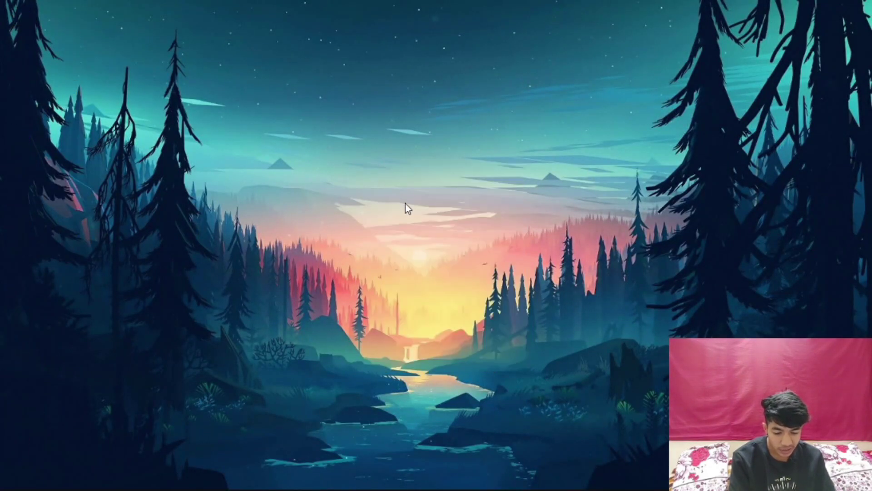
pyautogui.rightClick(406, 204)
pyautogui.click(423, 241)
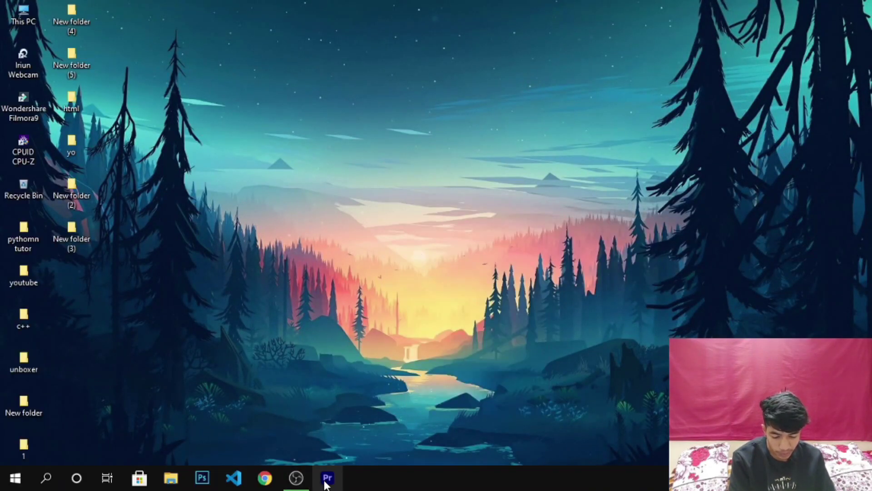
pyautogui.click(325, 481)
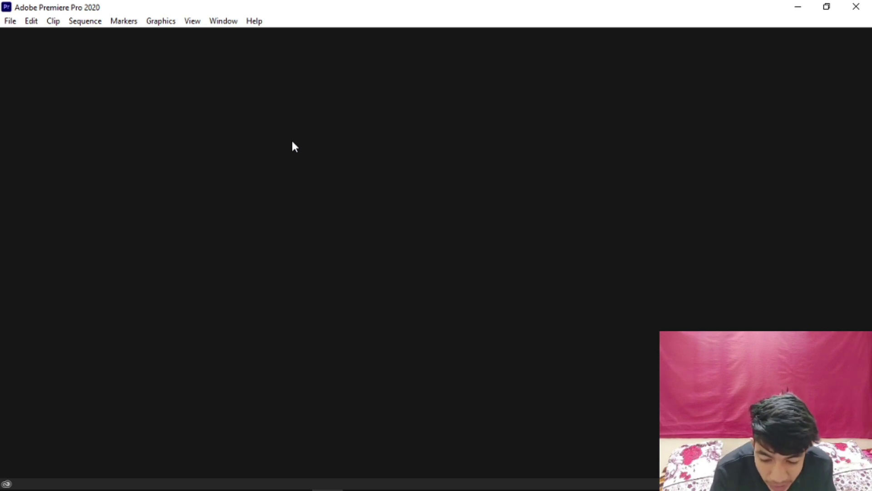
# - Cancel the File > Open browse dialog and open negi from the Home screen's Recent list
pyautogui.click(10, 21)
pyautogui.click(67, 33)
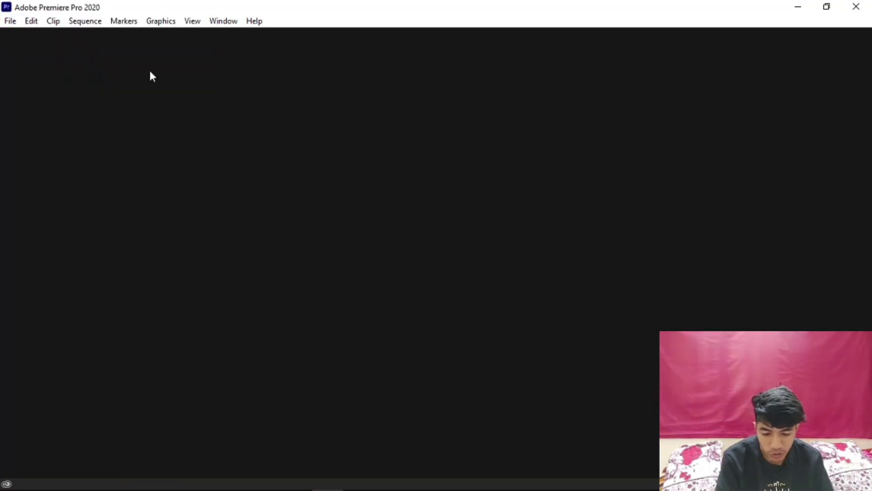
pyautogui.press('Escape')
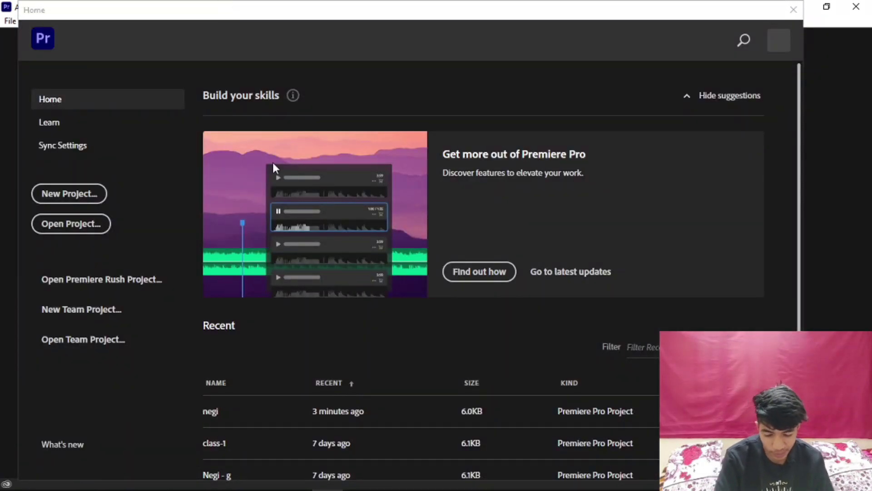
pyautogui.click(220, 410)
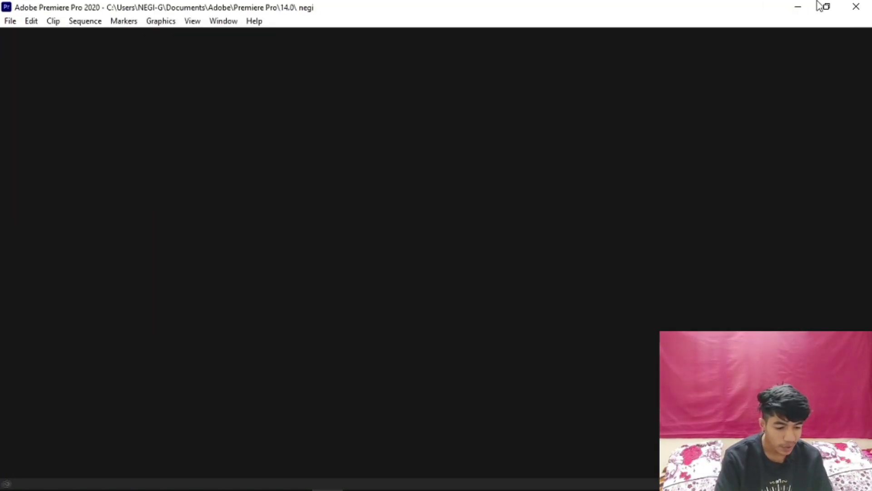
pyautogui.moveTo(202, 488)
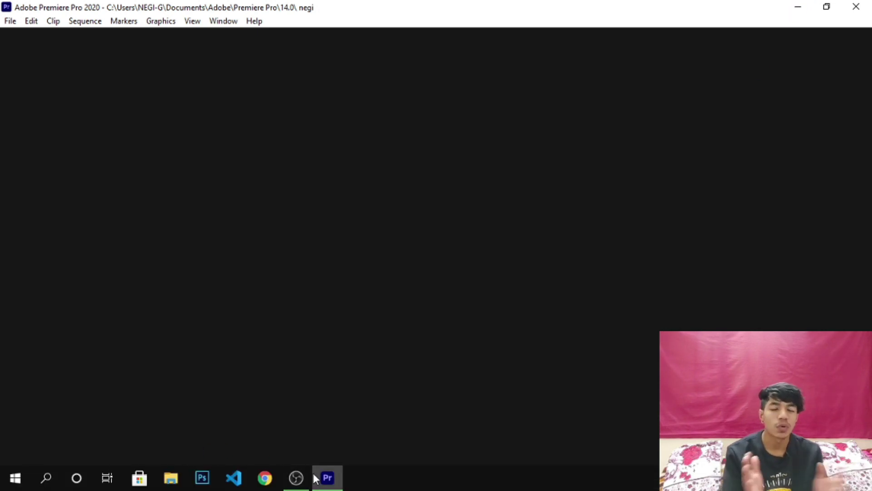
# - Minimize the Premiere Pro window from the taskbar to reveal the desktop
pyautogui.click(314, 475)
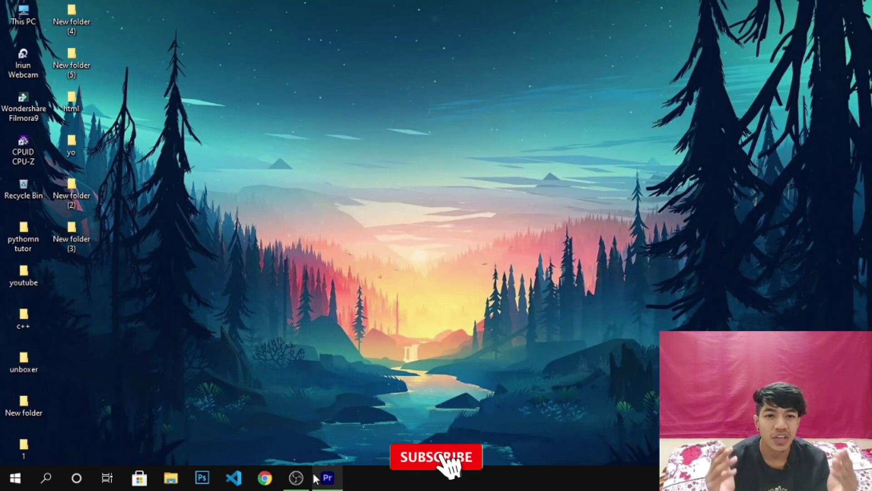